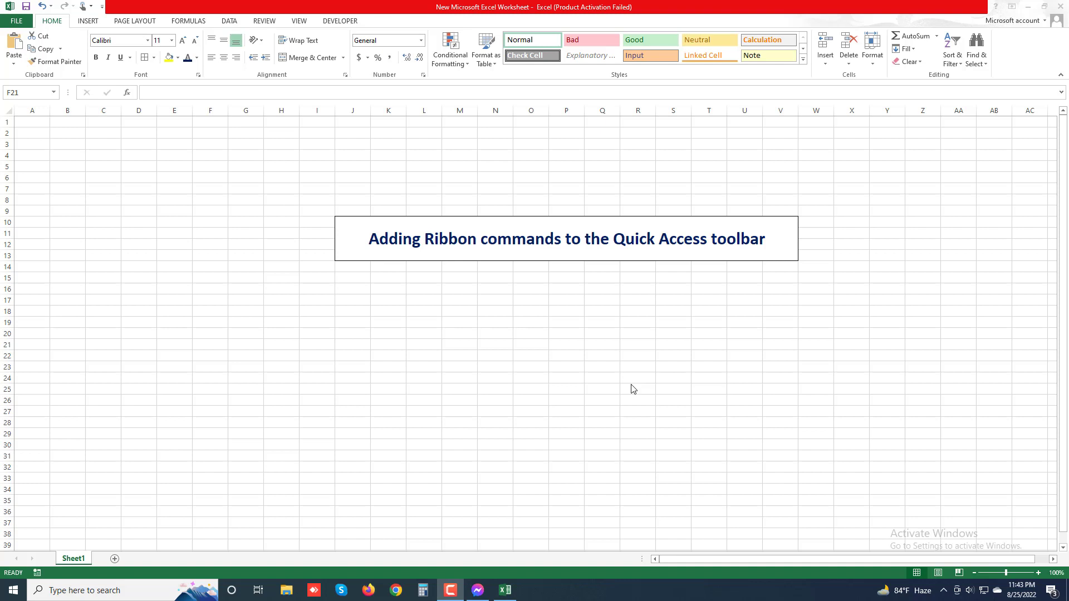
Step: Put the Clipboard group's Cut command on the Quick Access Toolbar from its right-click menu
click(104, 11)
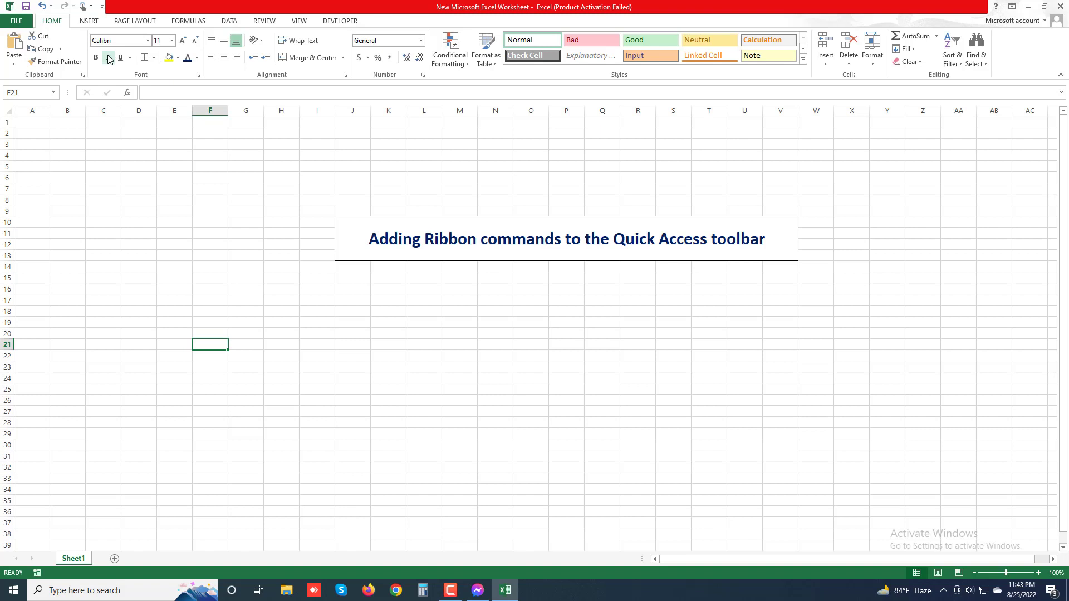
right_click(66, 64)
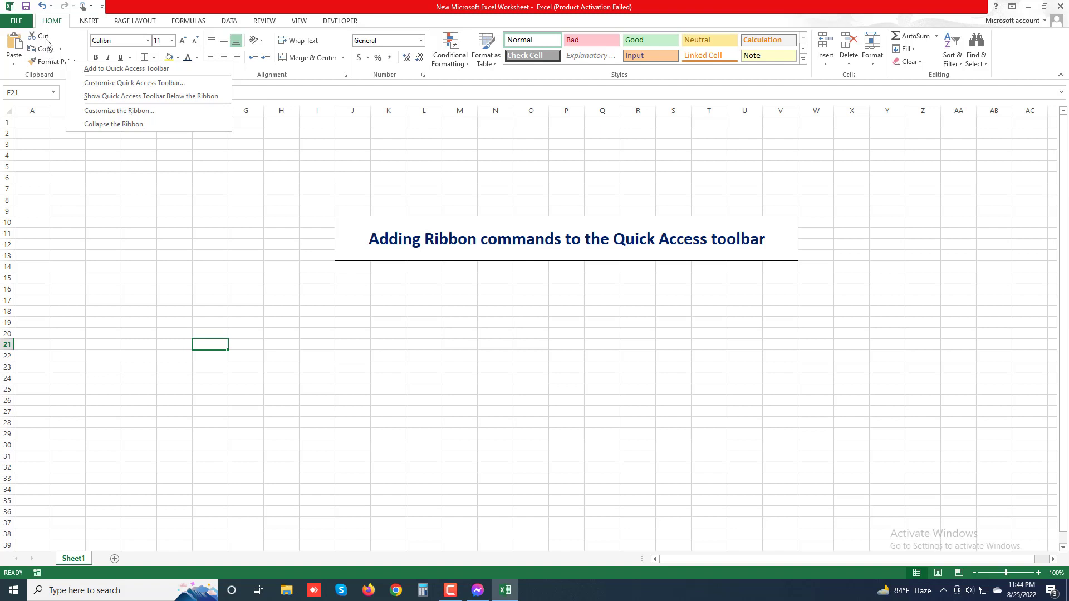
right_click(46, 40)
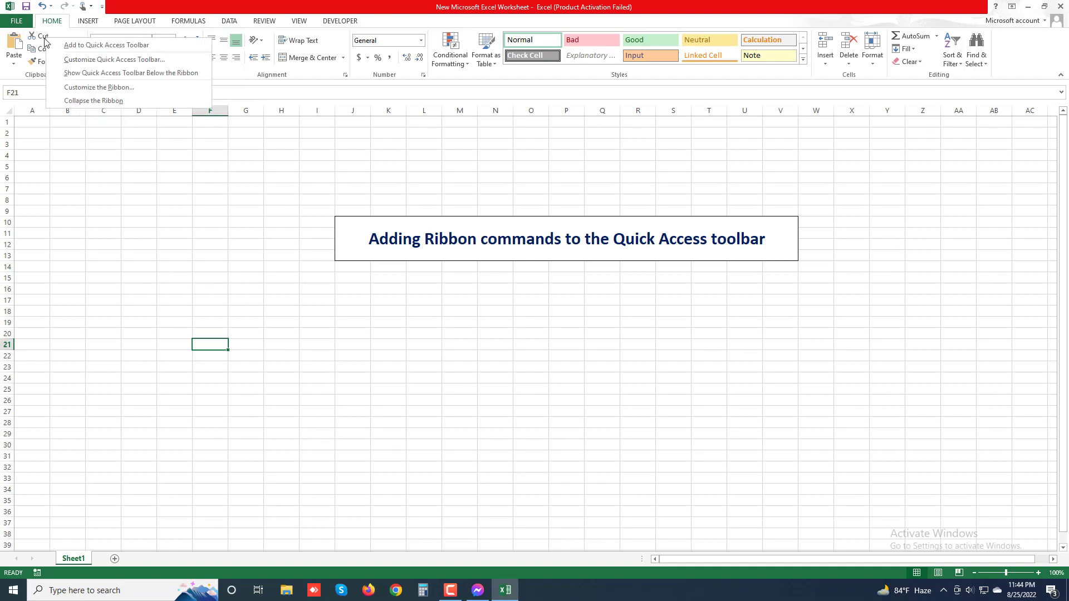
click(82, 53)
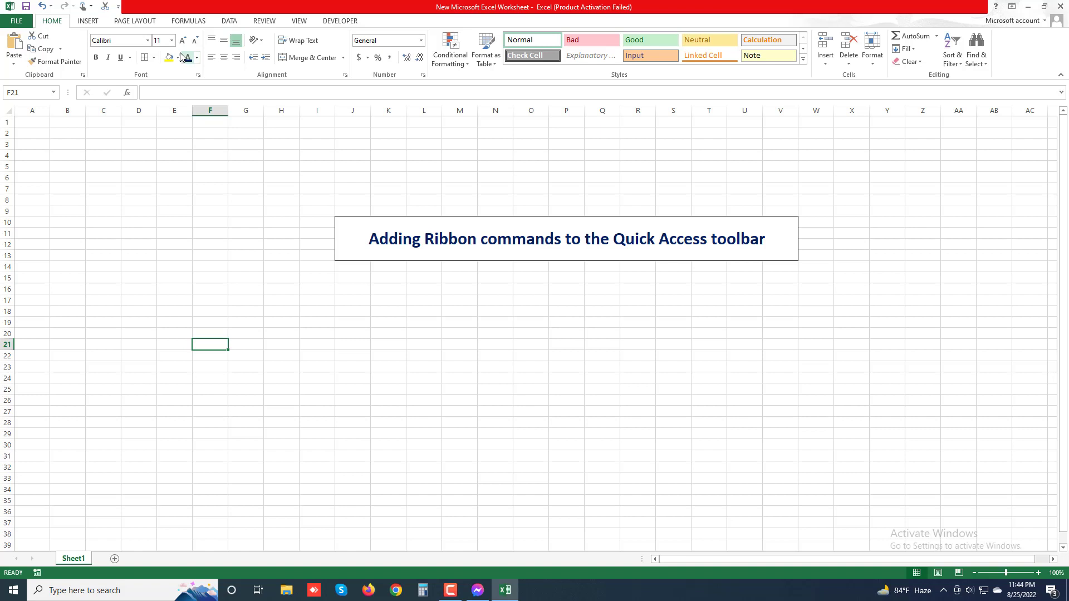
Step: Add the Calibri font name box to the Quick Access Toolbar and test its font dropdown
right_click(96, 37)
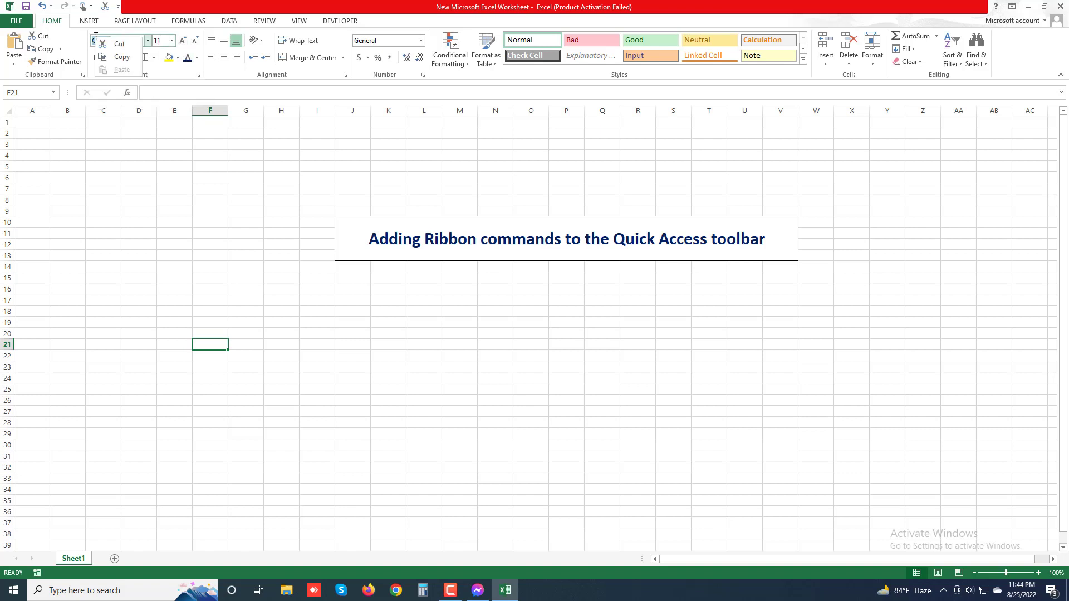
right_click(151, 41)
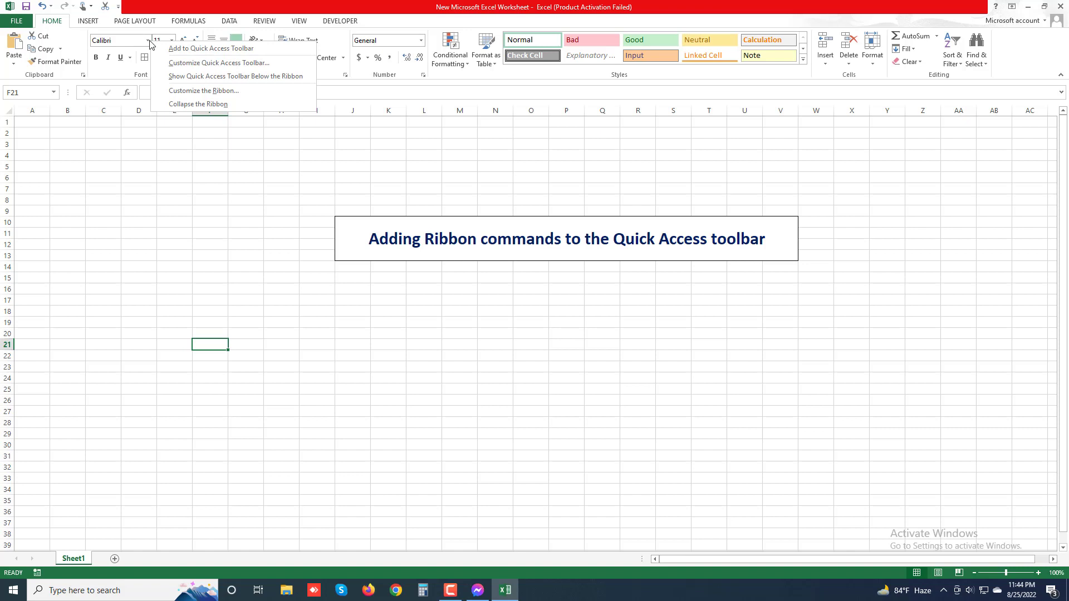
click(186, 54)
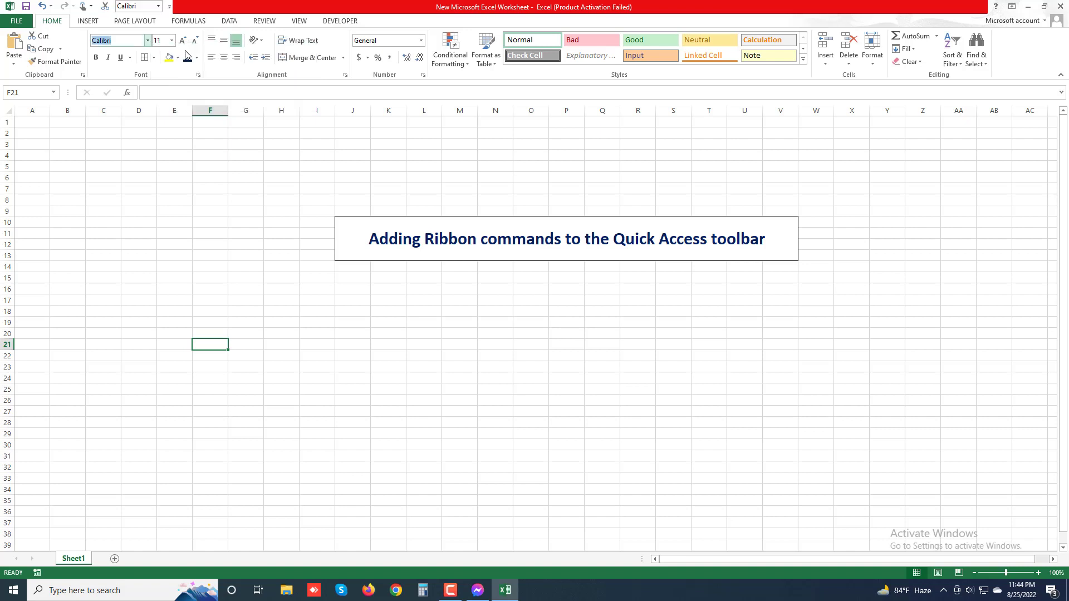
click(159, 6)
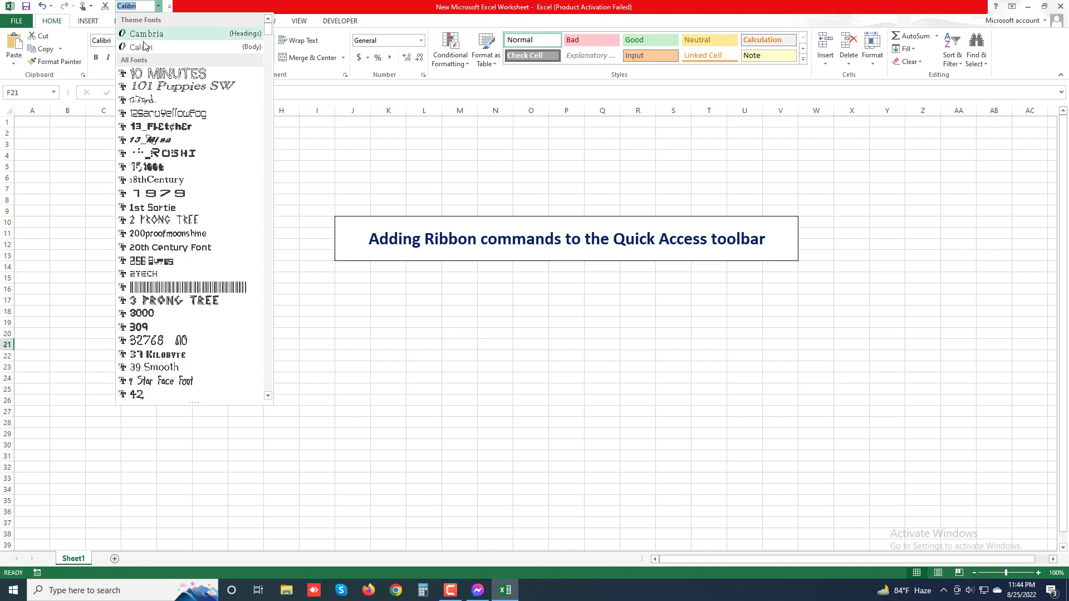
click(80, 138)
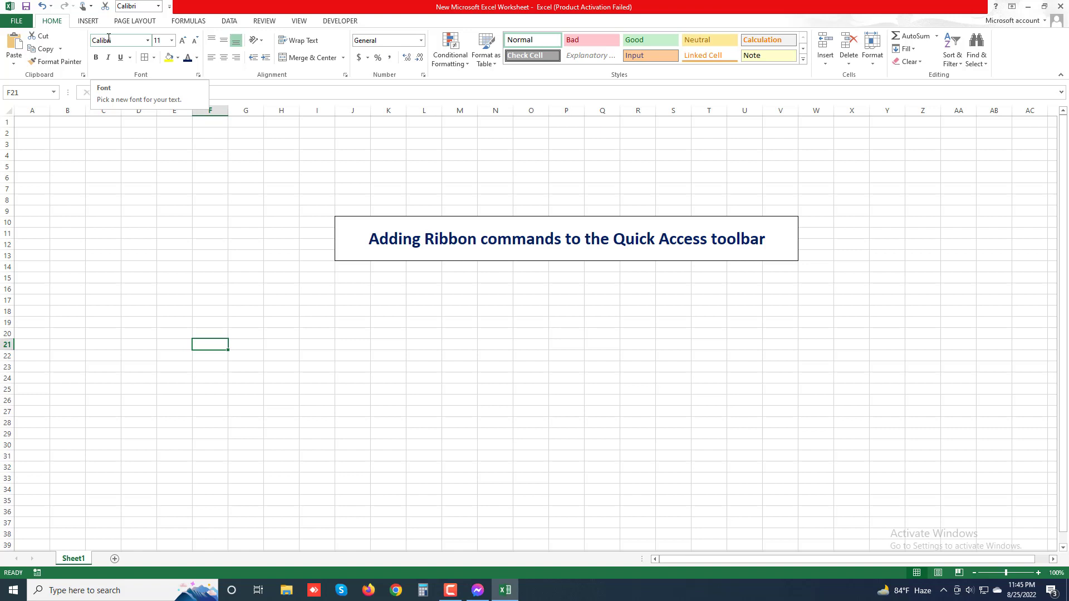
Step: In the toolbar settings, move Touch/Mouse Mode to the top, then back below Redo
click(169, 7)
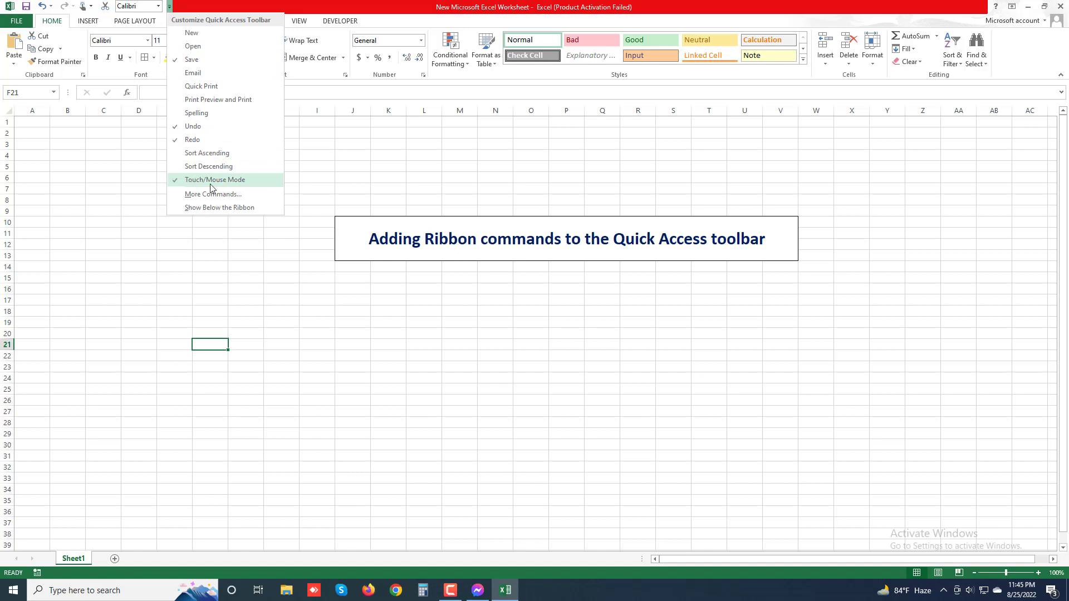
click(203, 196)
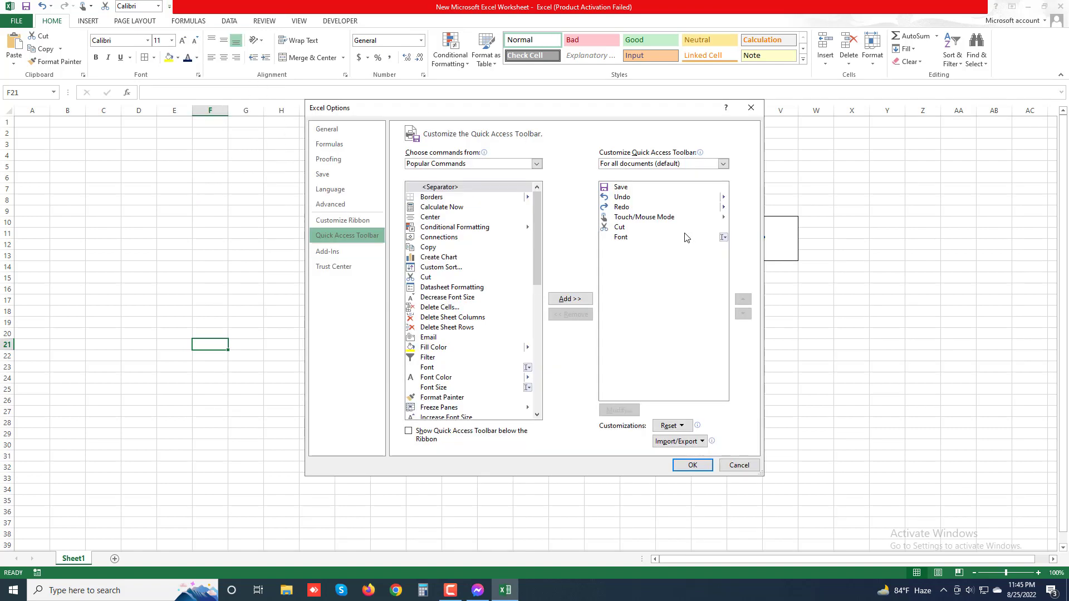
click(661, 218)
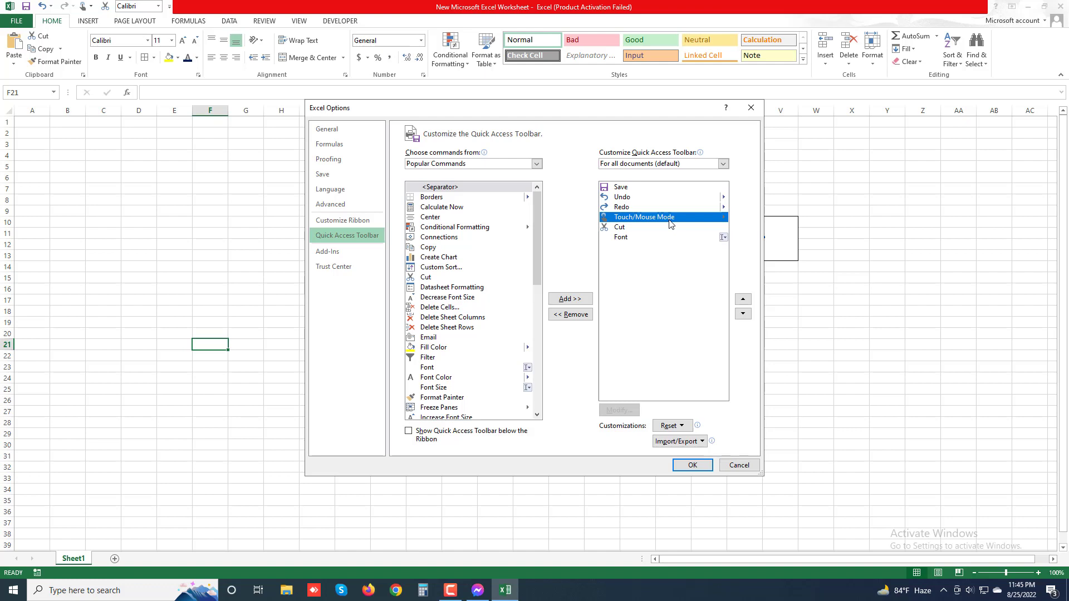
click(743, 300)
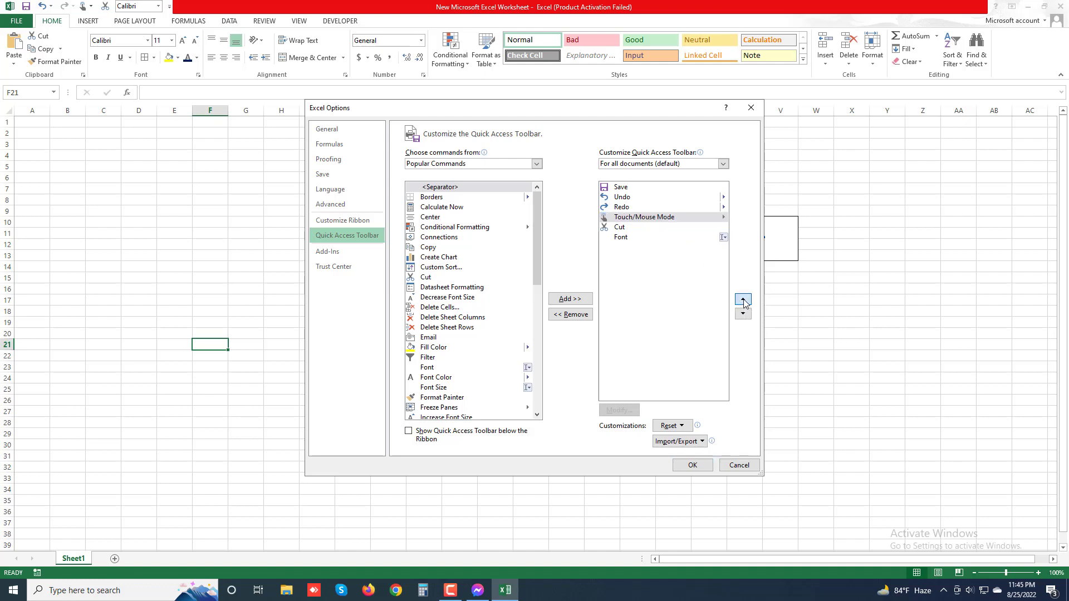
click(743, 301)
click(744, 301)
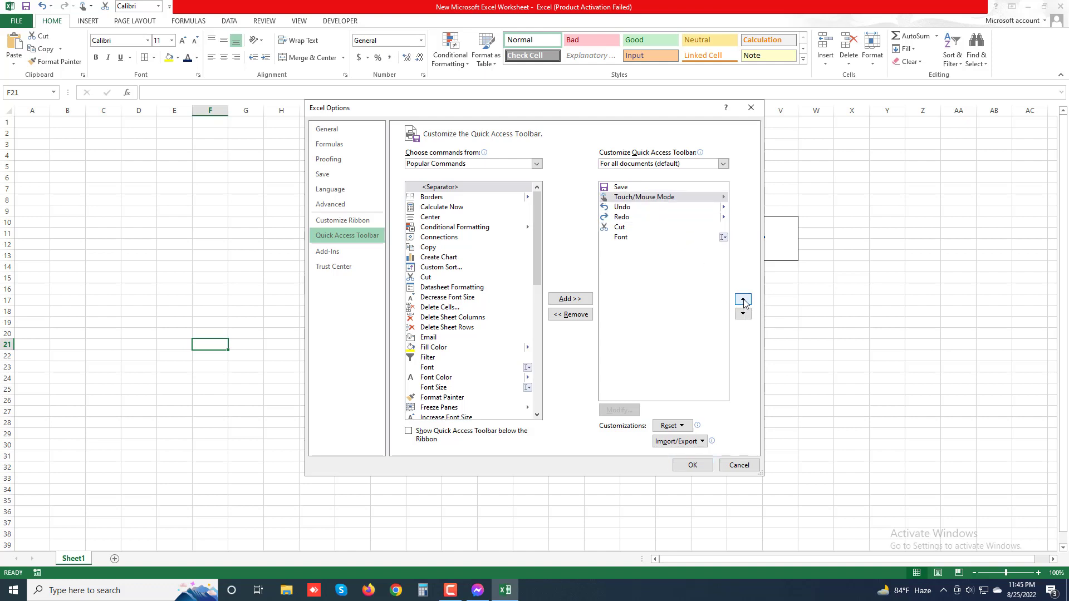
click(743, 301)
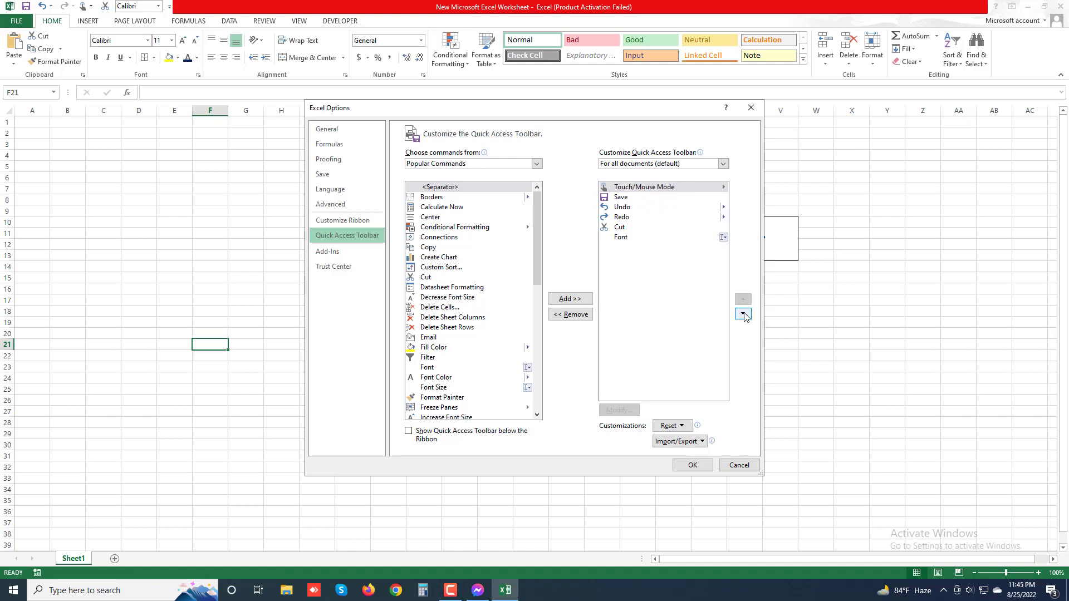
click(743, 314)
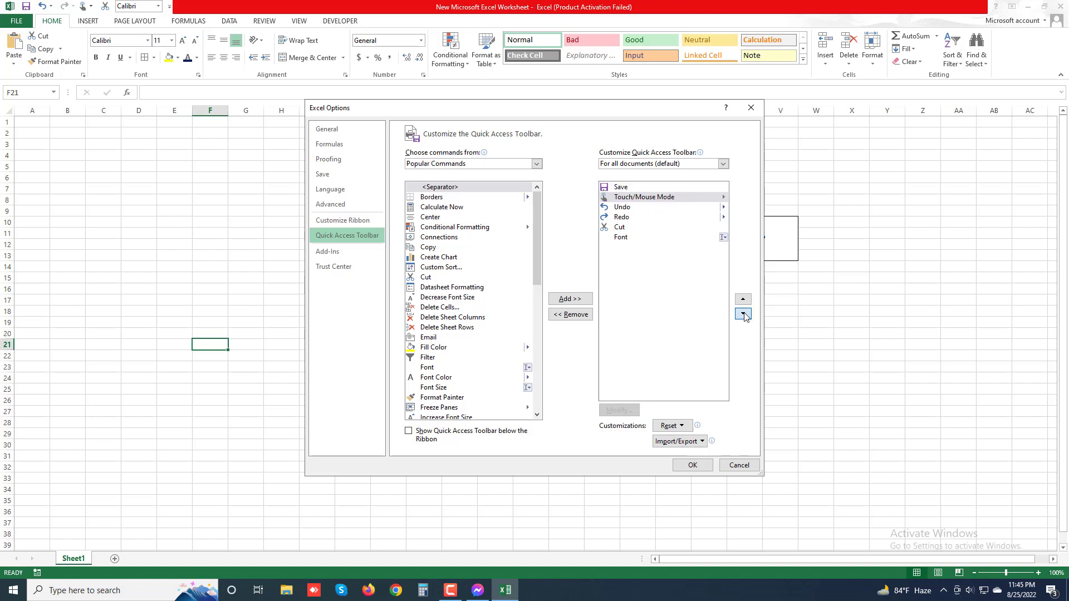
click(744, 315)
click(743, 315)
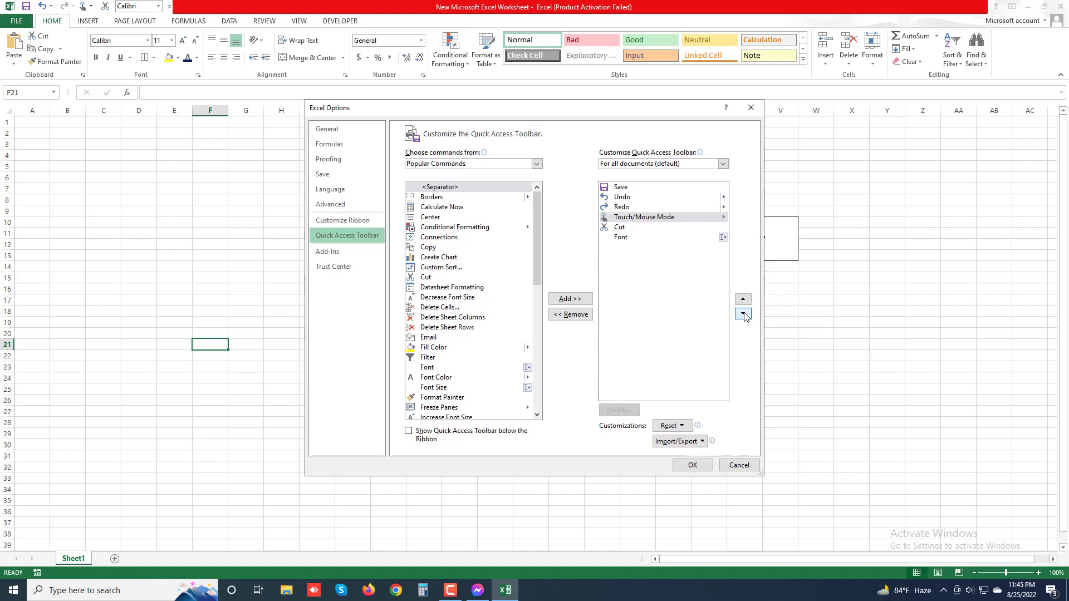
Step: Move Font up above Cut and Touch/Mouse Mode, then apply the new order
click(621, 227)
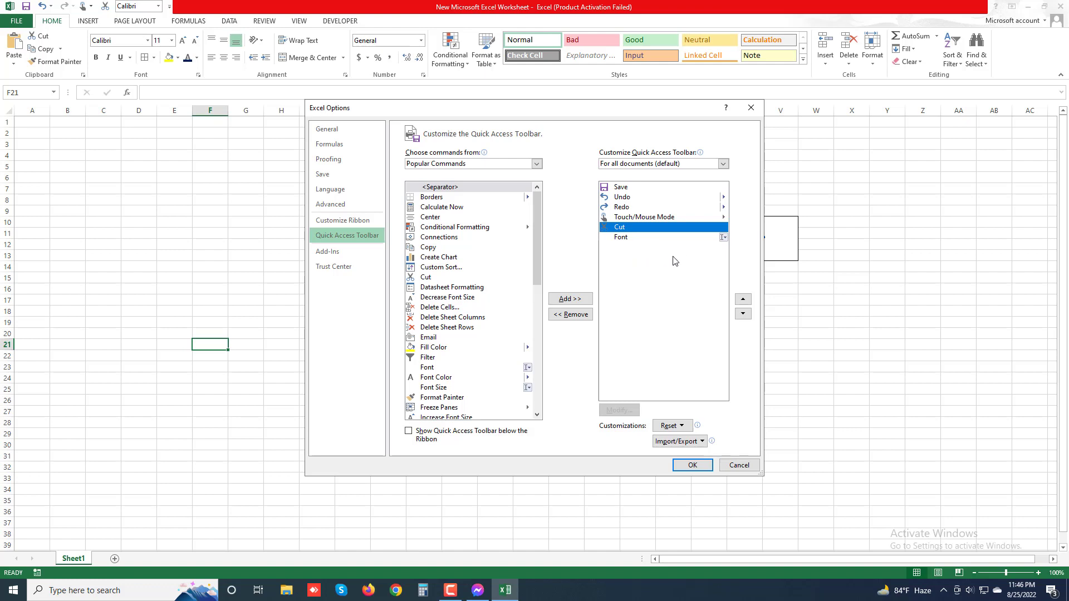
click(631, 238)
click(741, 300)
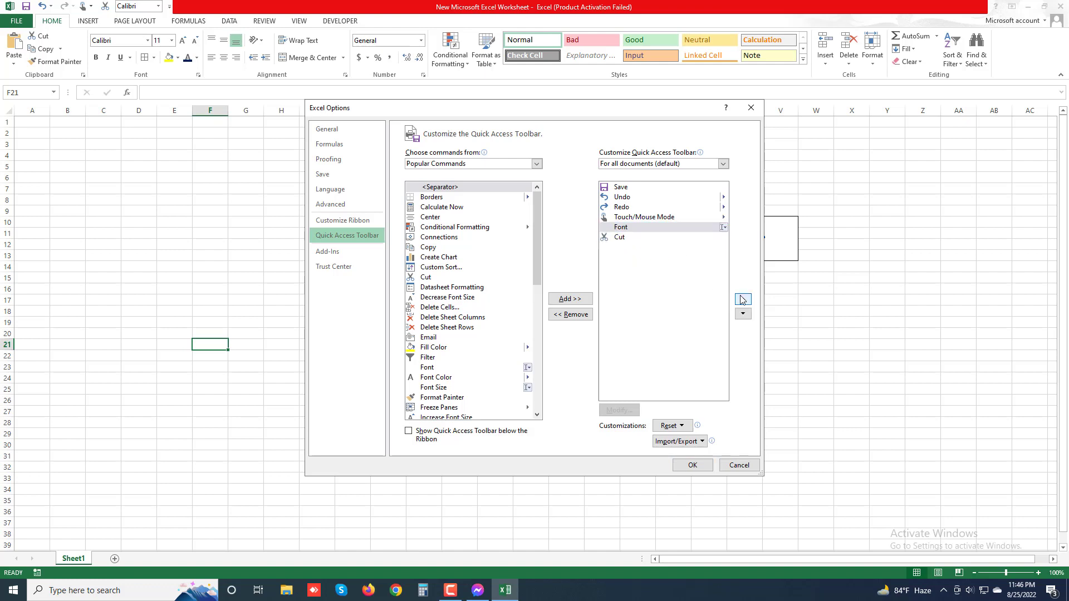
click(742, 299)
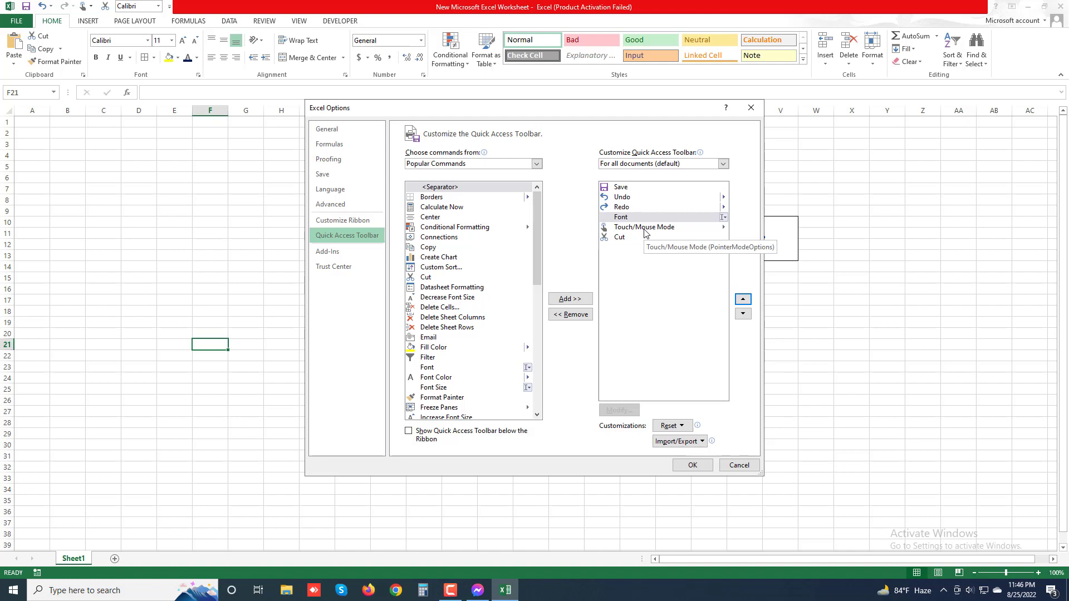
click(693, 466)
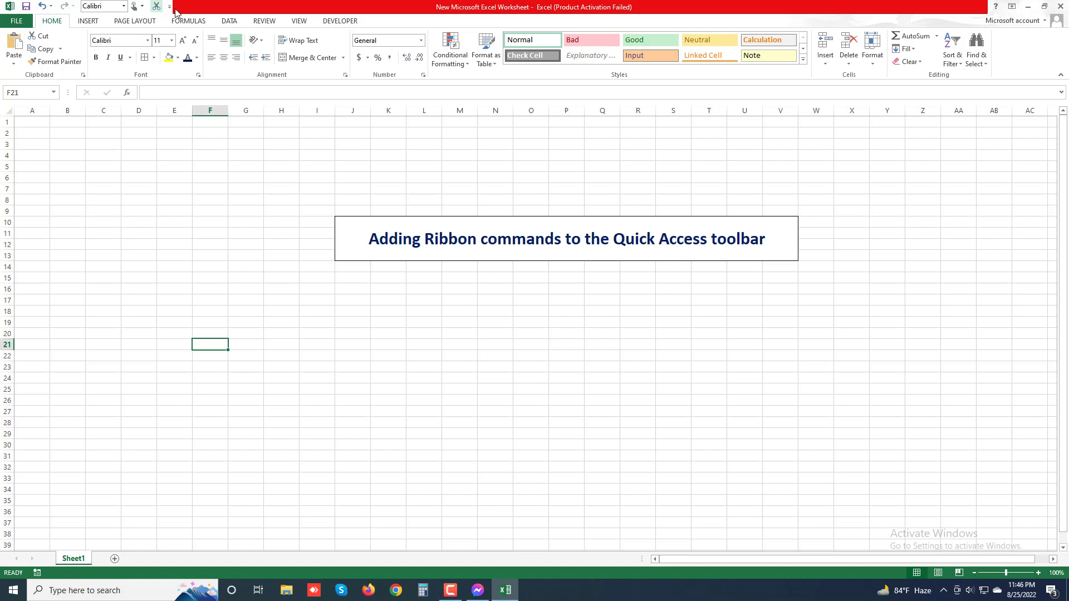
Step: Add Shapes from the Popular Commands list to the Quick Access Toolbar and confirm with OK
click(169, 7)
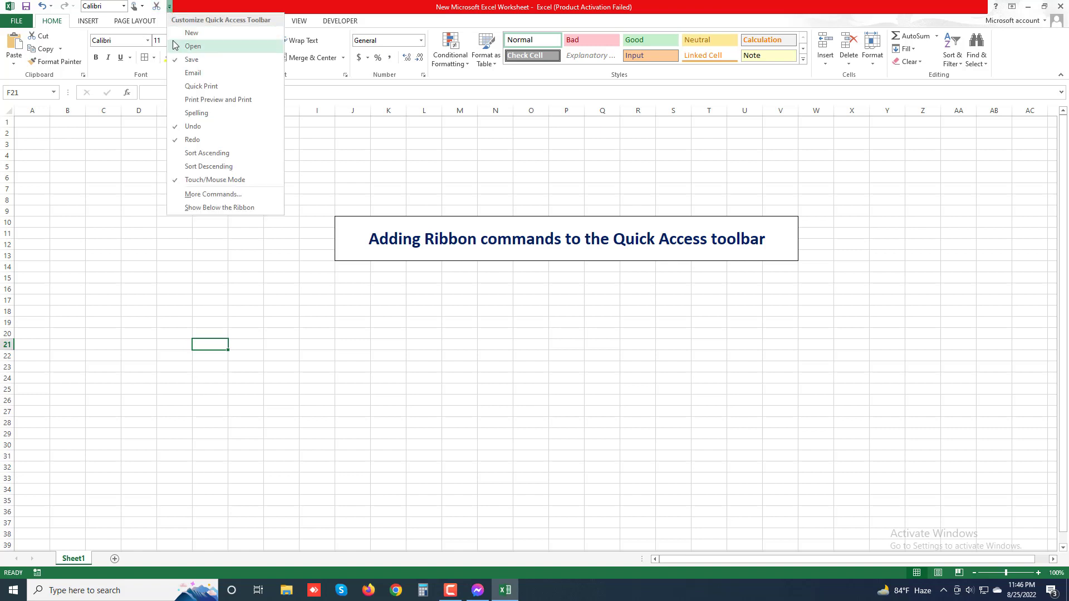
click(205, 195)
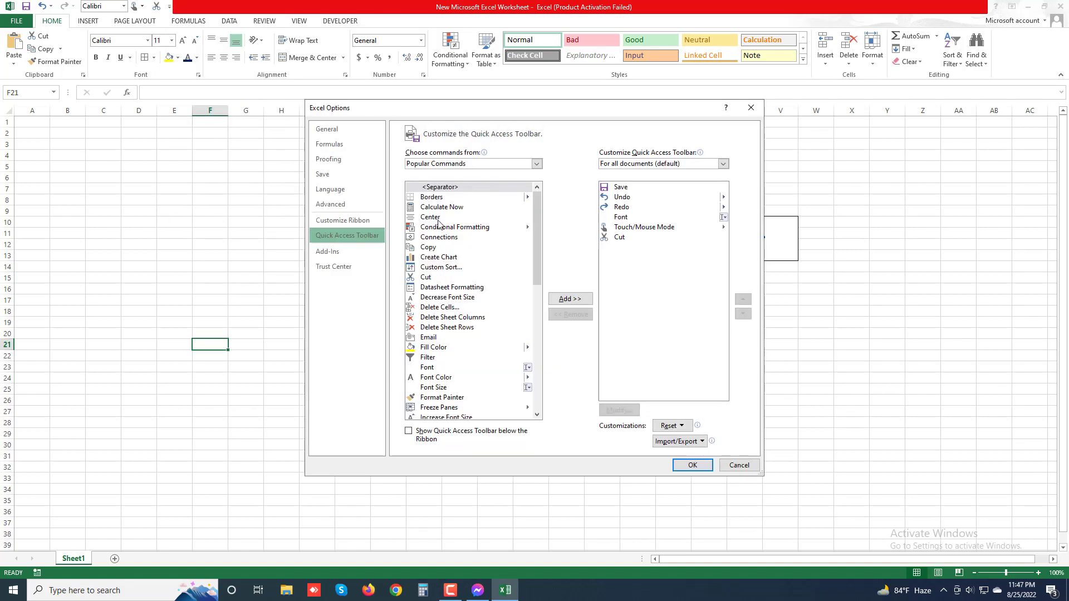
scroll(444, 259, down, 3)
scroll(443, 259, down, 8)
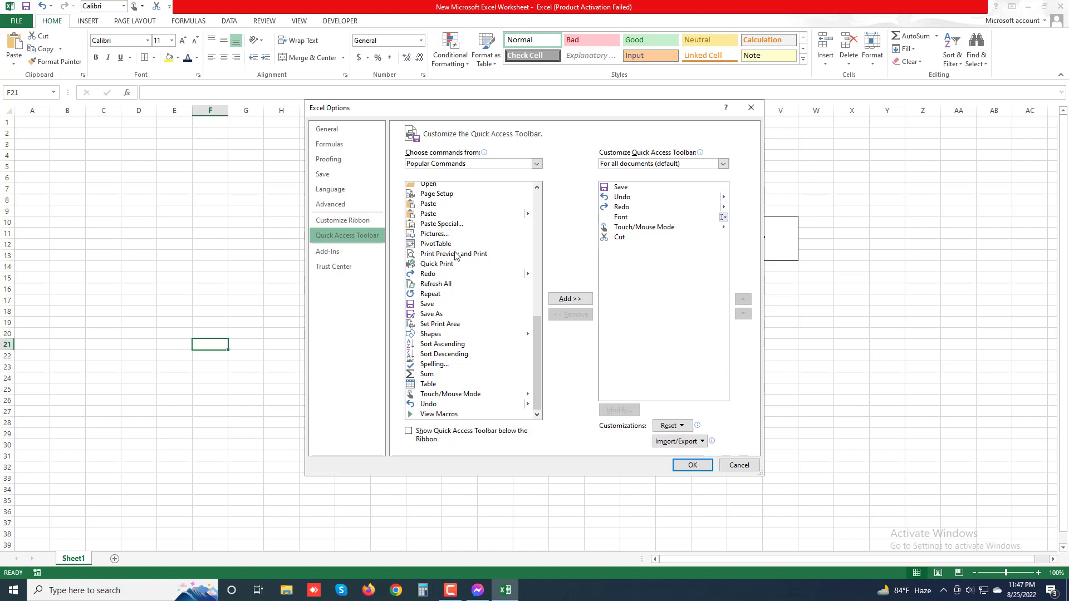
scroll(456, 255, up, 2)
scroll(445, 256, down, 2)
click(433, 334)
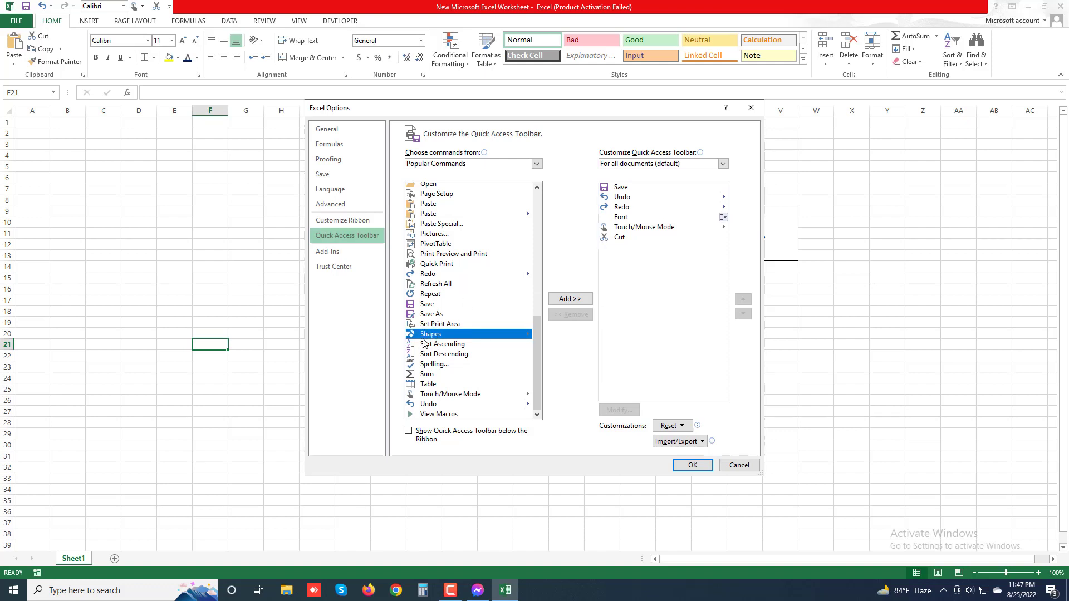
click(572, 301)
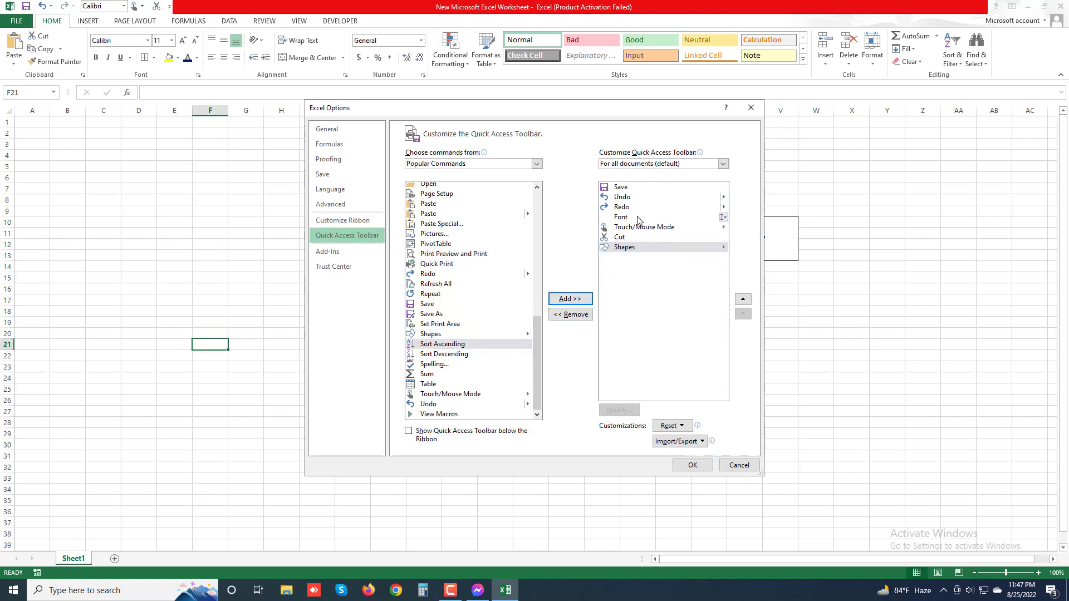
click(692, 465)
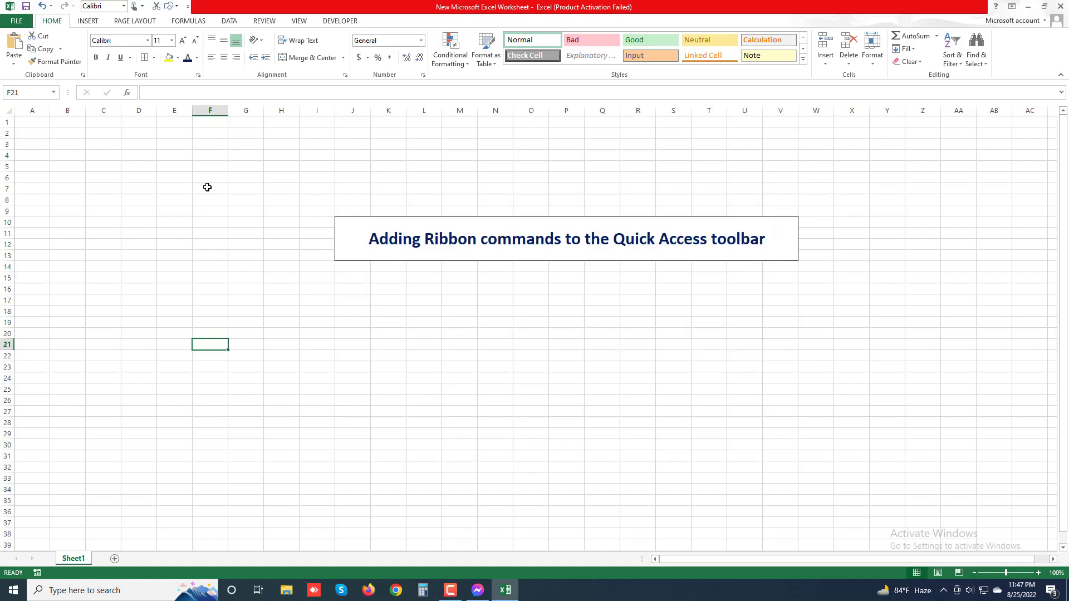
Step: Open the Shapes gallery from the toolbar, then the Customize Quick Access Toolbar list
click(177, 8)
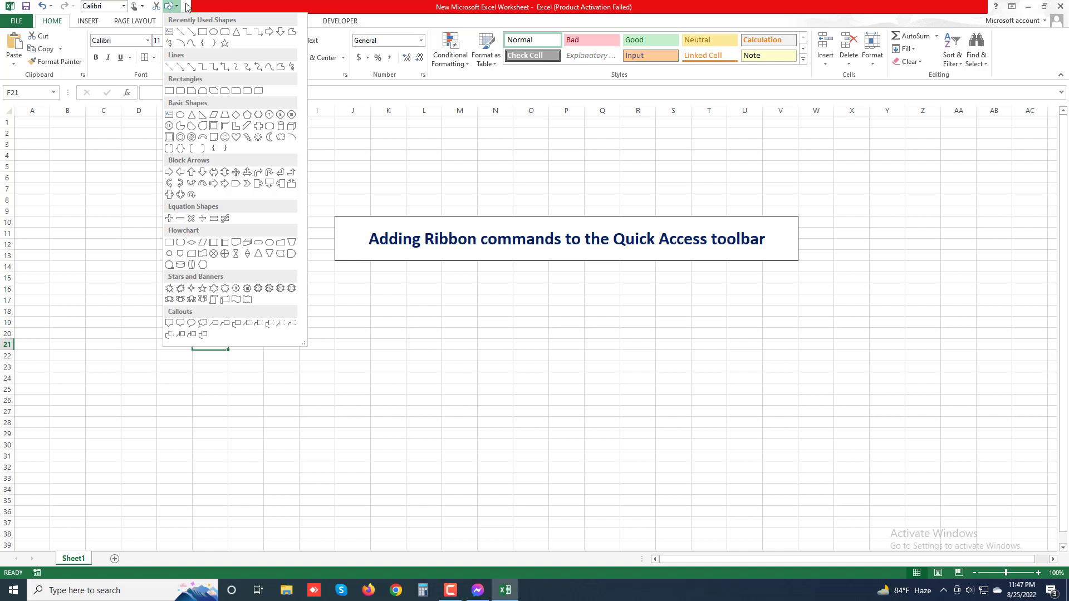
click(187, 7)
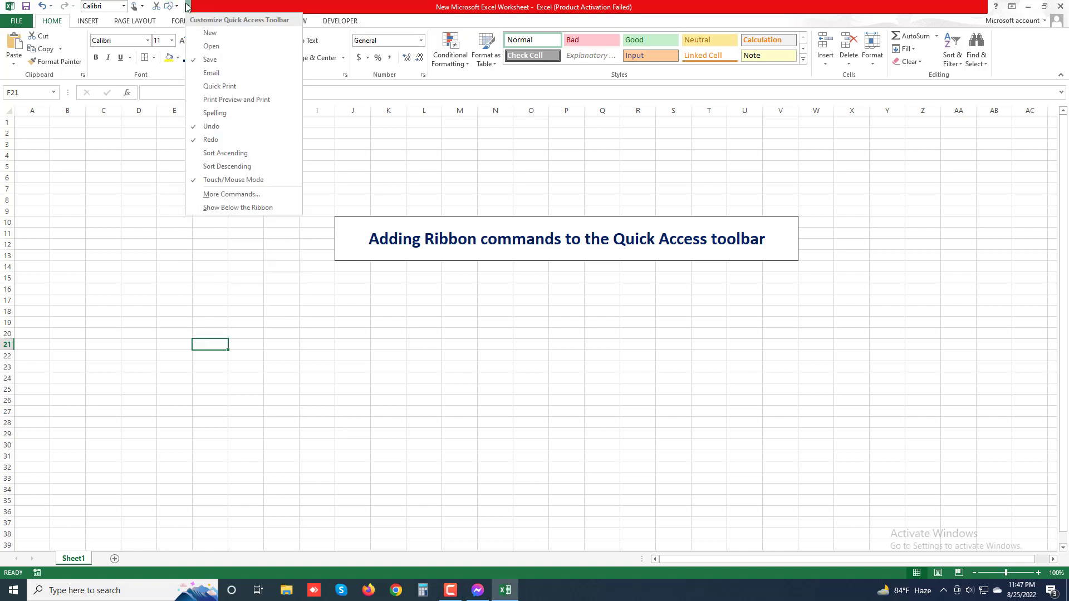
Step: Add Font Size from Popular Commands to the Quick Access Toolbar list and confirm with OK
click(239, 195)
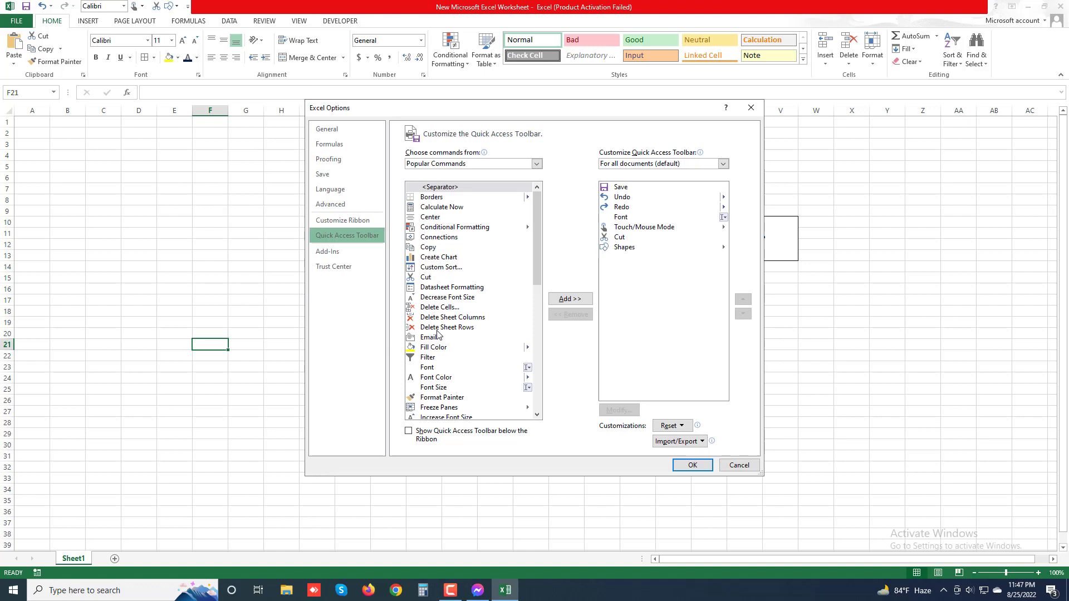
scroll(438, 331, down, 2)
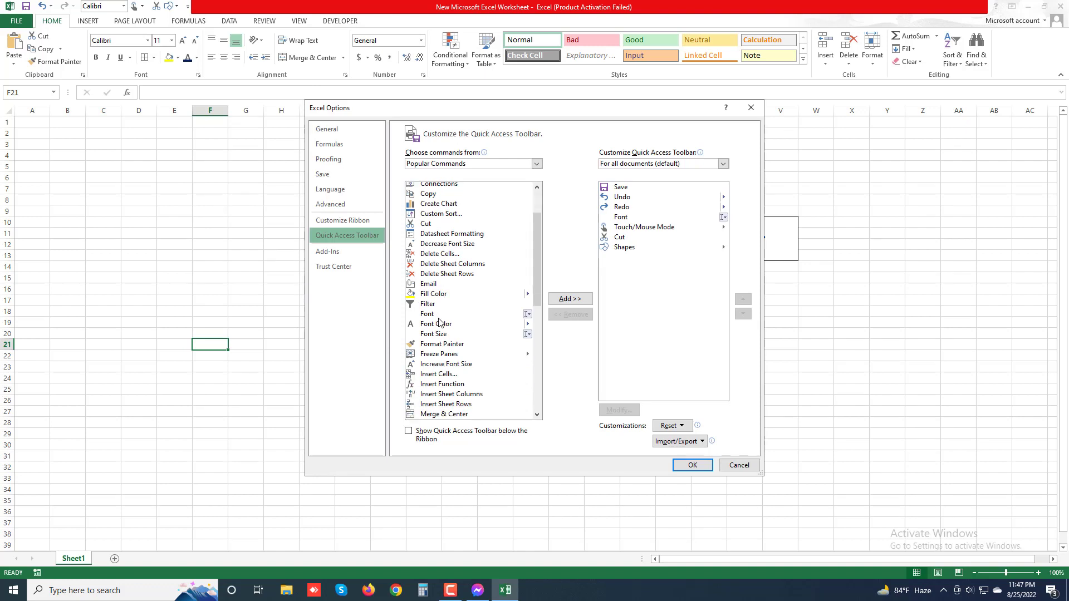
click(439, 334)
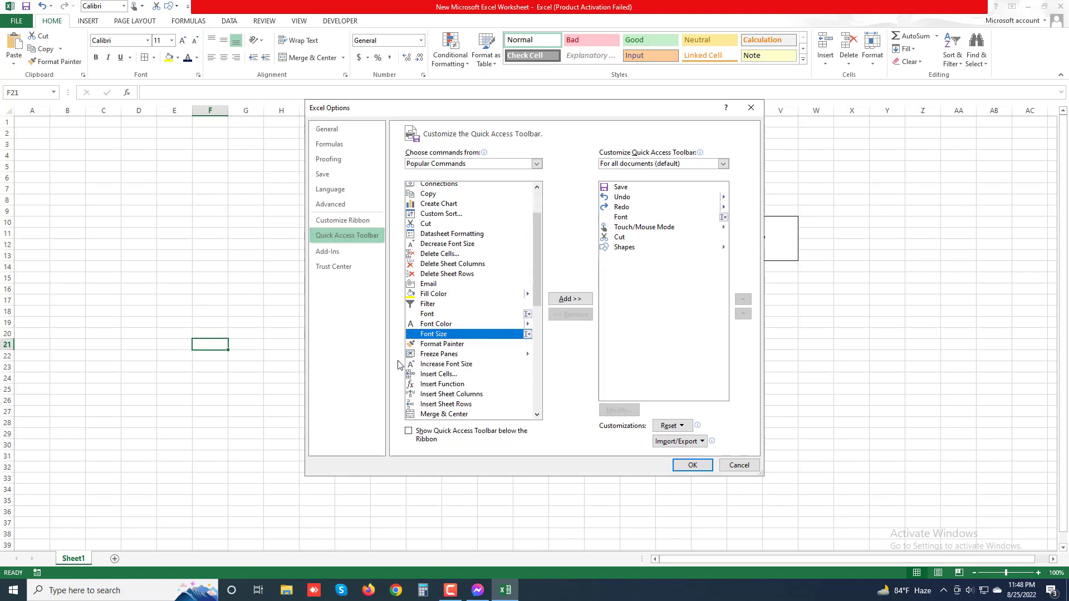
click(568, 299)
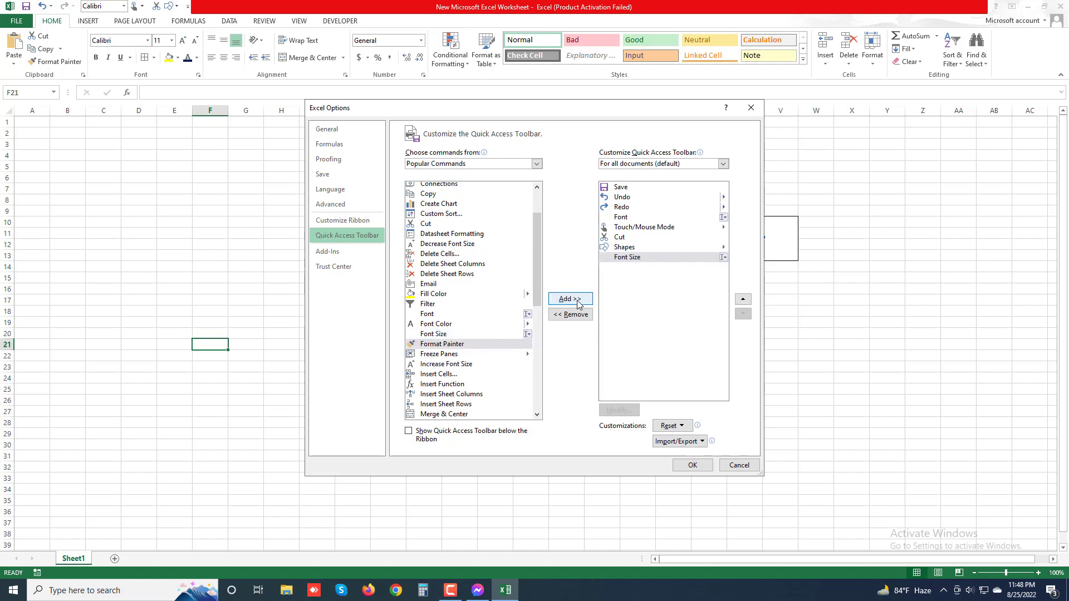
click(693, 465)
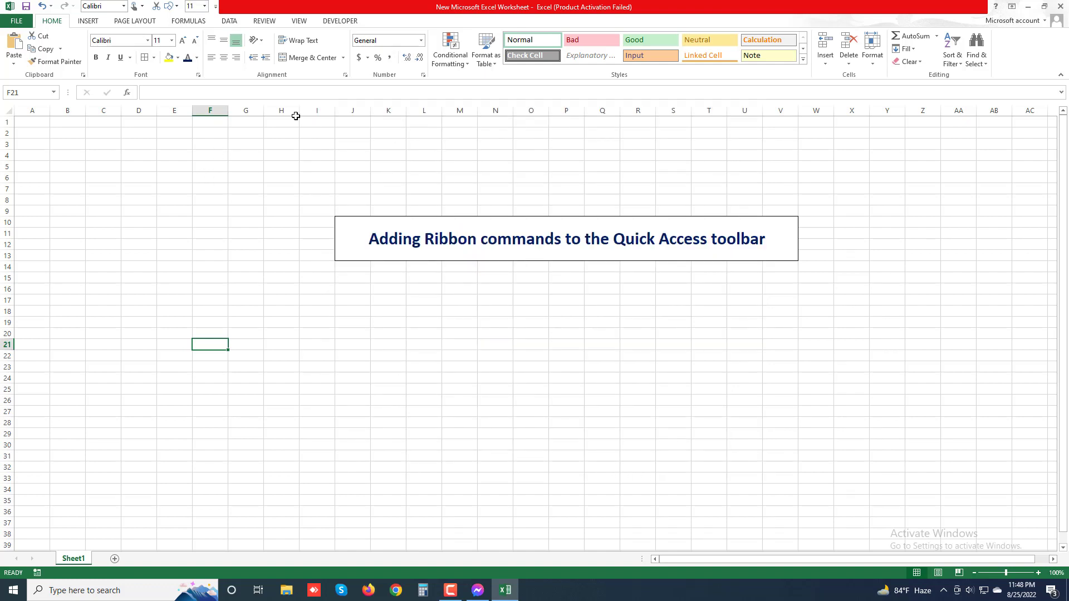
Step: Show the toolbar's Font Size choices, then the Customize Quick Access Toolbar list
click(205, 7)
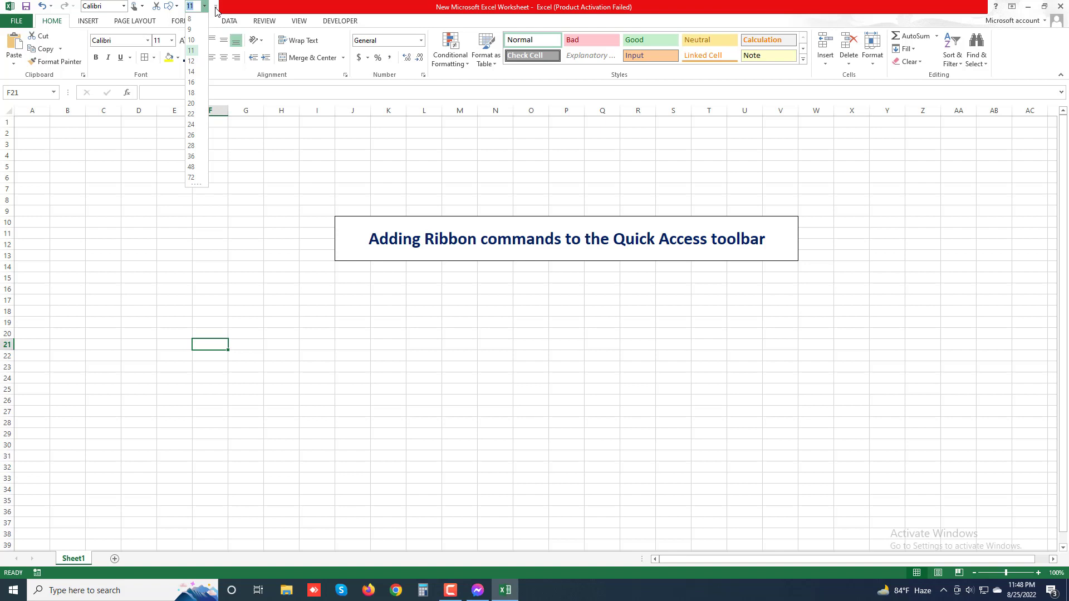
click(216, 6)
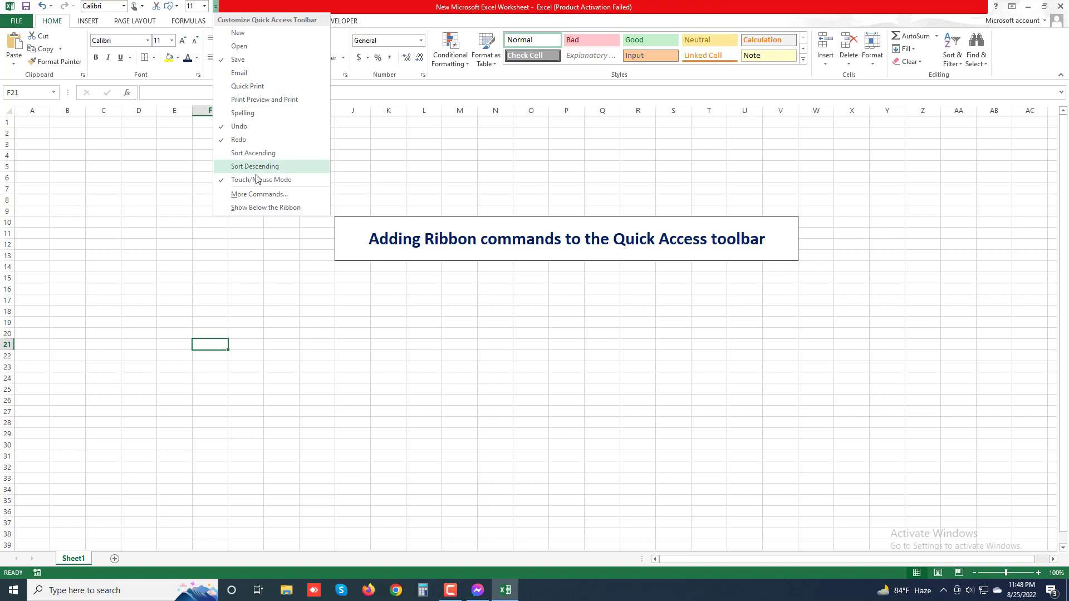
Step: In the toolbar settings, move Shapes down one place, then up two to follow Touch/Mouse Mode
click(254, 197)
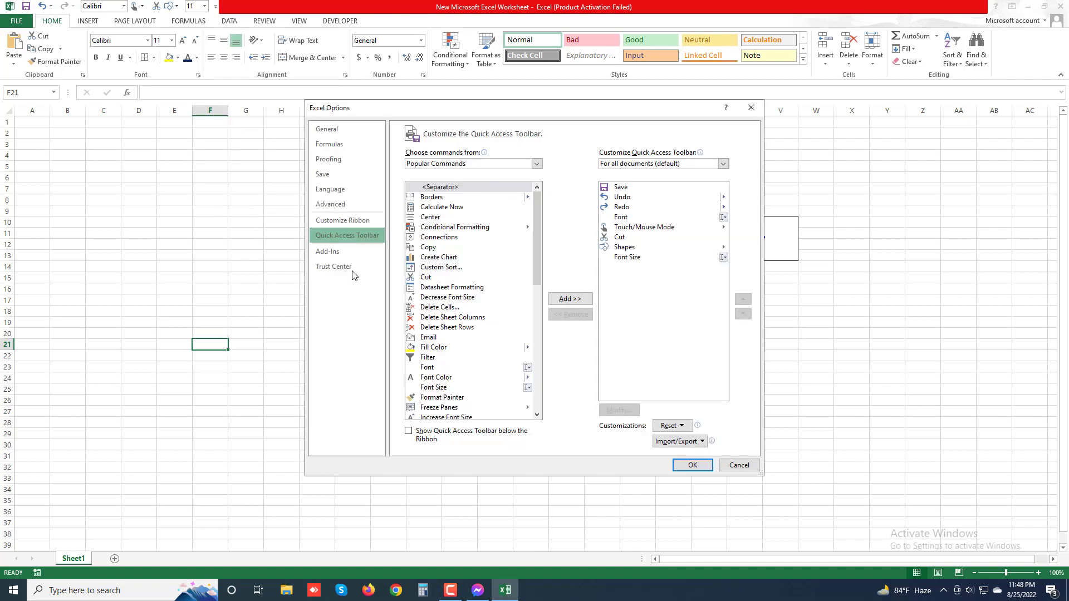
click(635, 247)
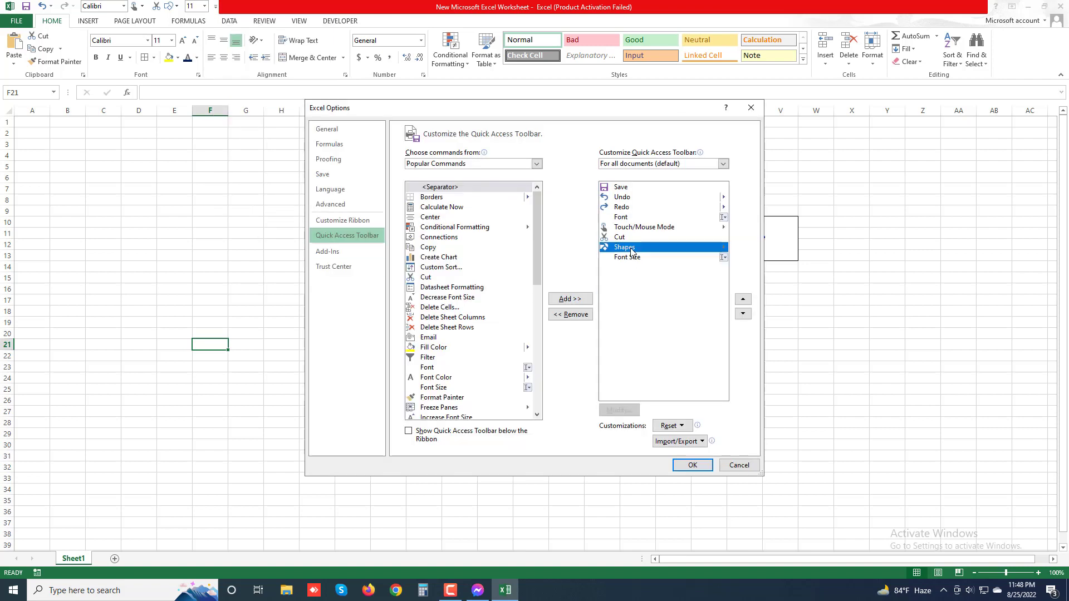
click(744, 315)
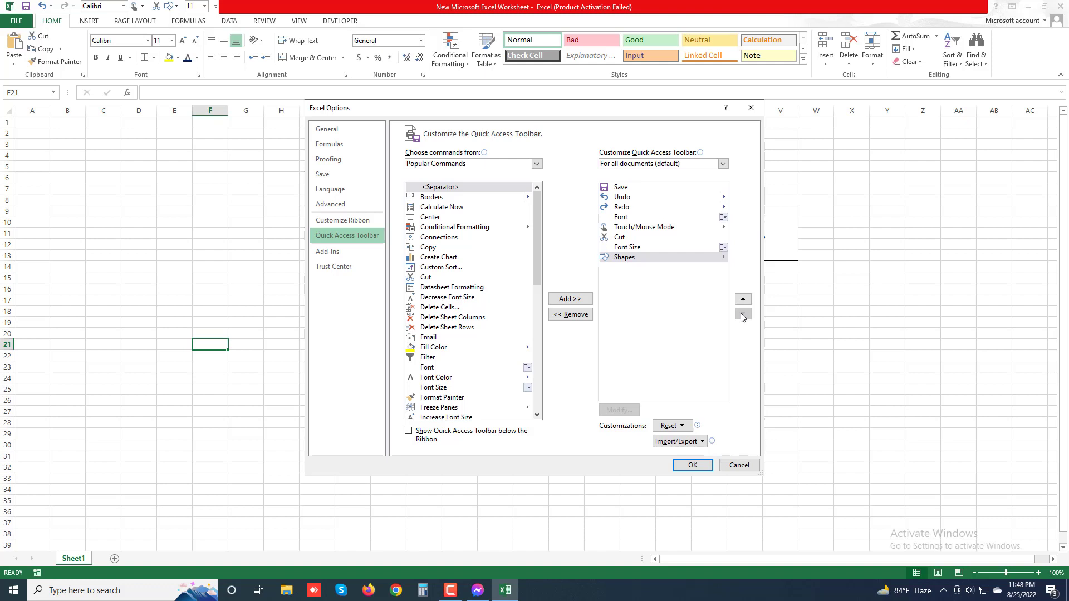
click(743, 300)
click(743, 299)
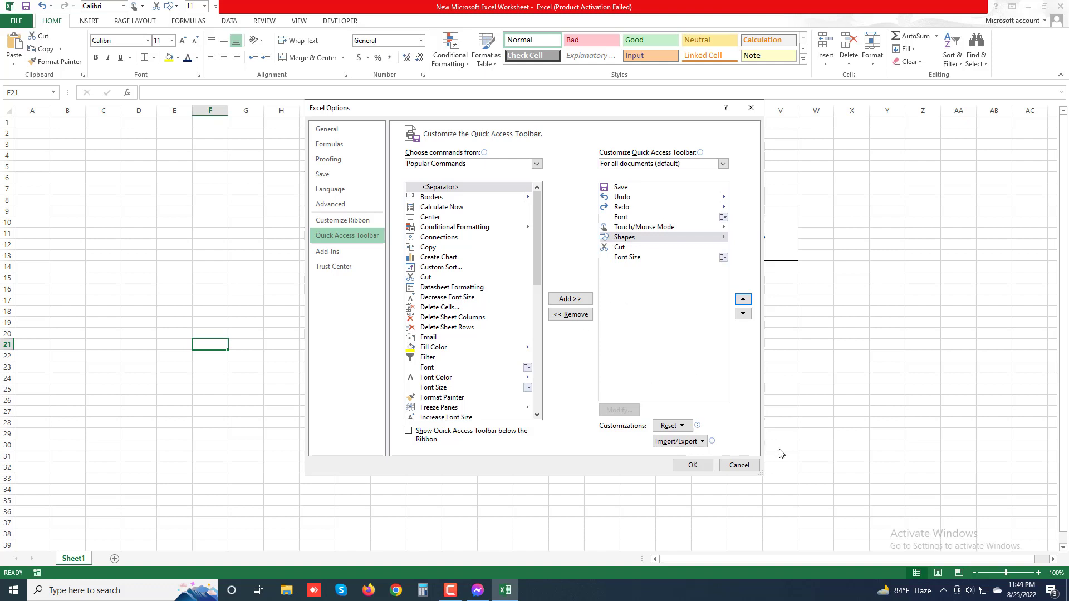
Step: Confirm the Shapes-before-Cut order with OK and reopen the Customize Quick Access Toolbar list
click(691, 465)
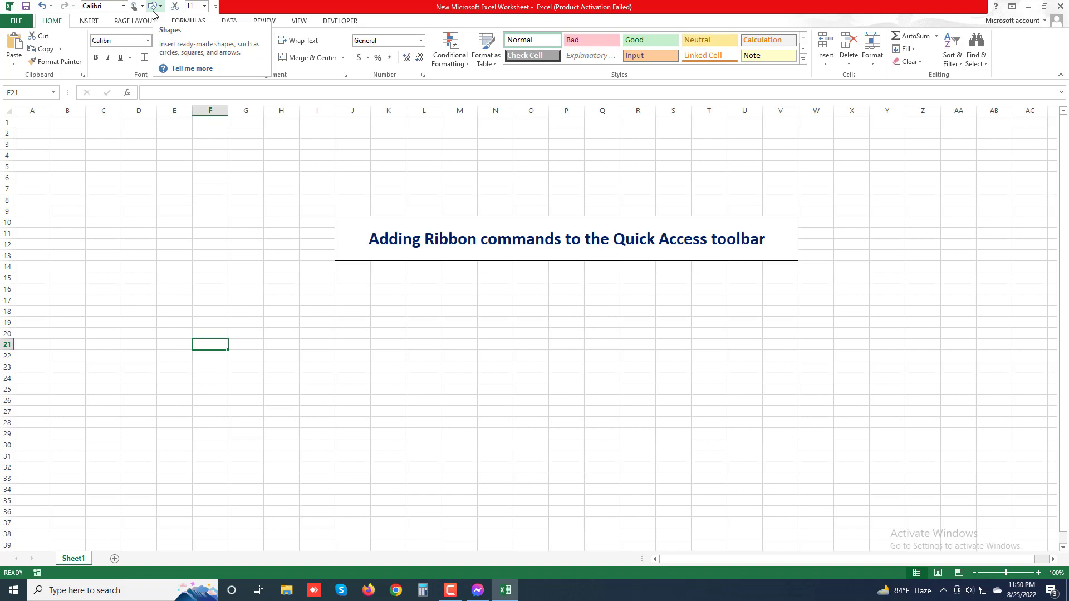
click(215, 7)
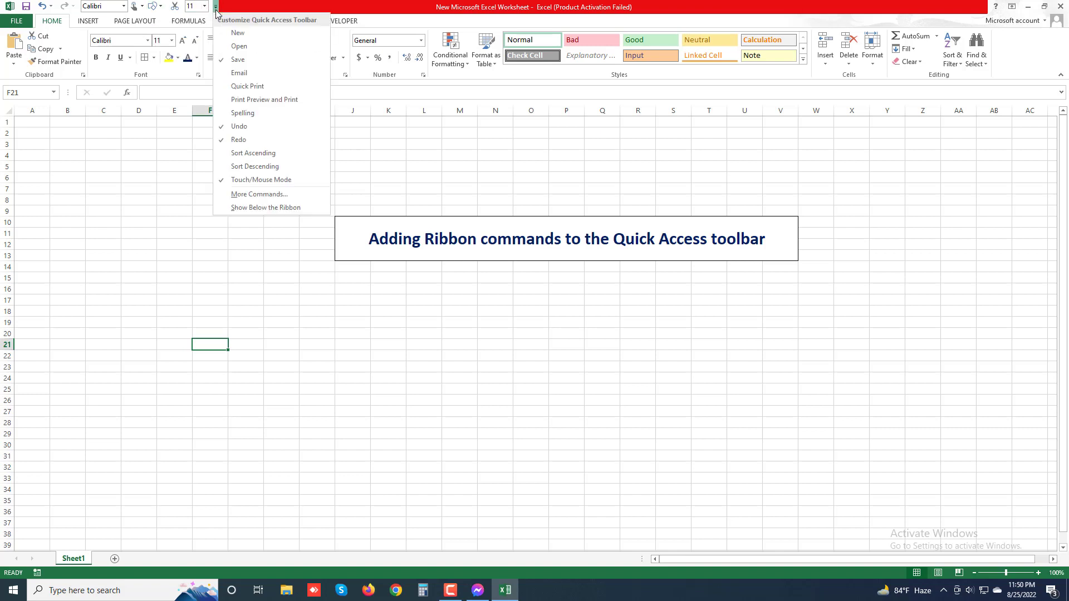
Step: In the toolbar settings, take Font Size and then Cut off the toolbar list and confirm with OK
click(245, 194)
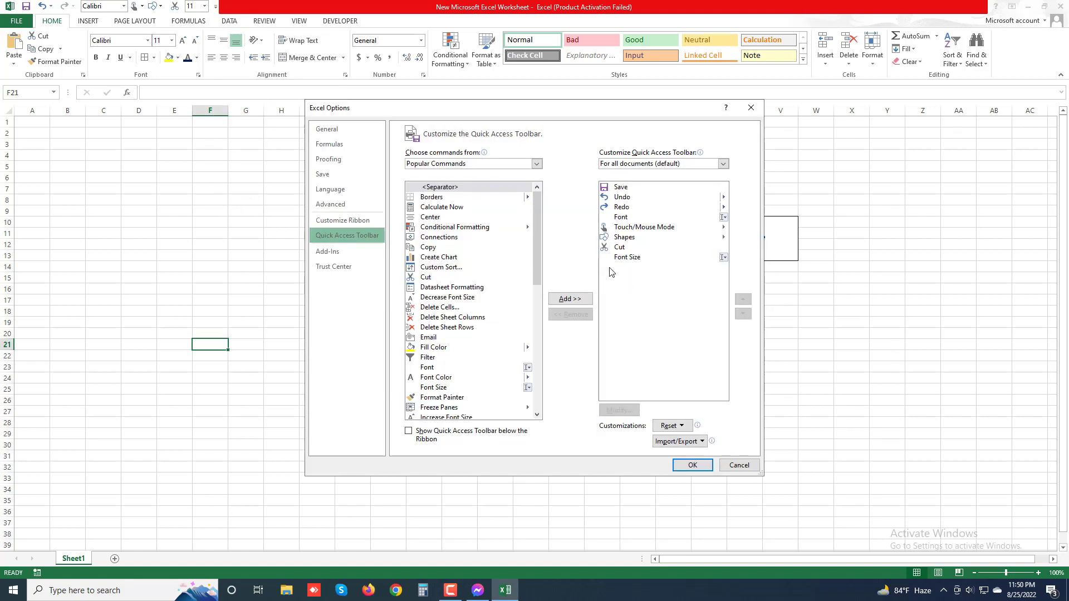
click(626, 259)
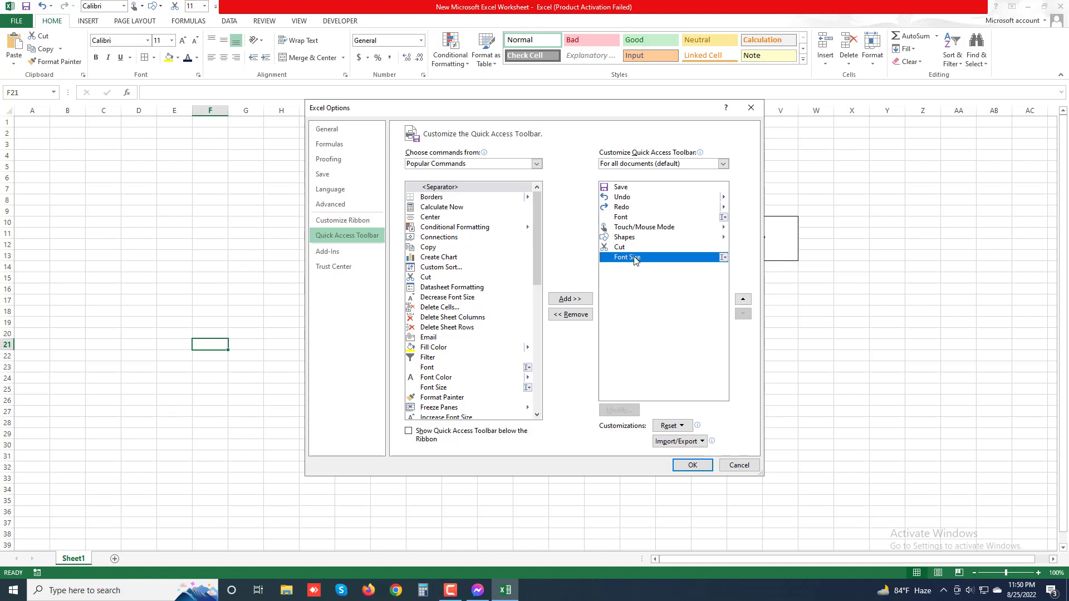
click(576, 315)
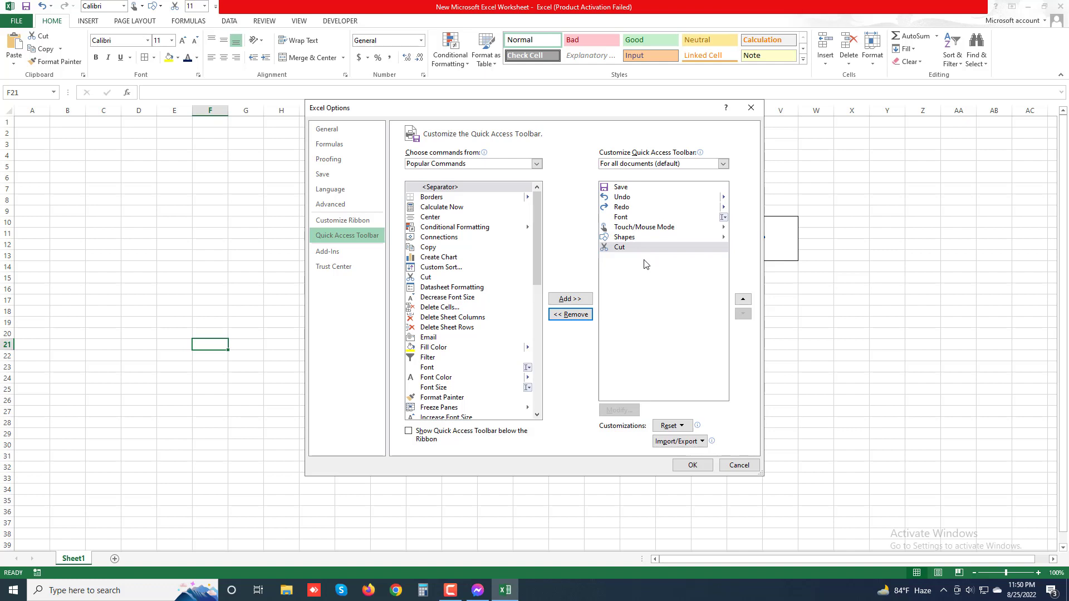
click(626, 249)
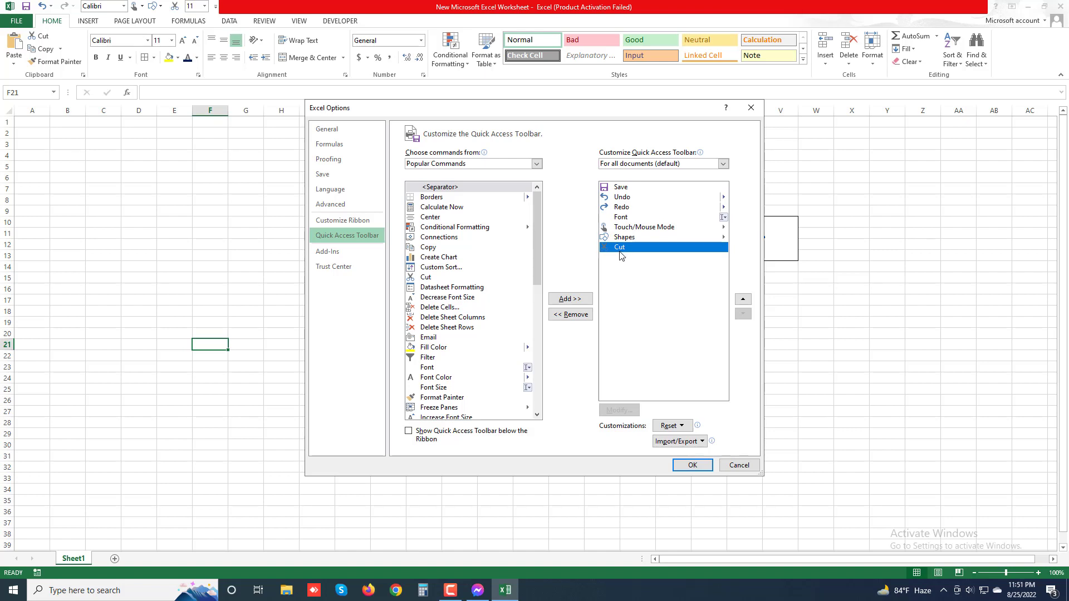
click(572, 316)
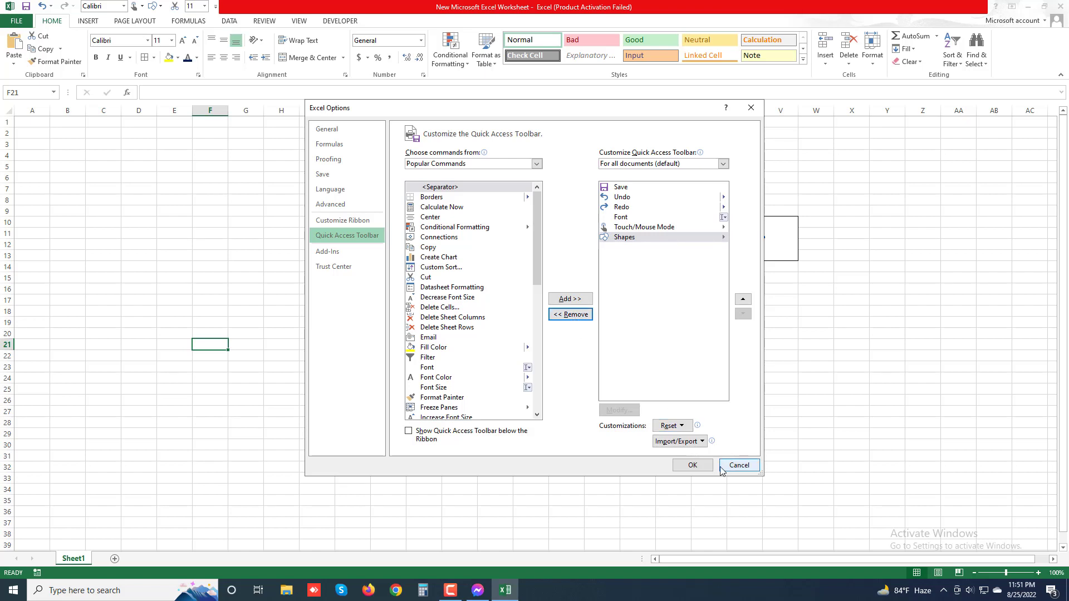
click(692, 466)
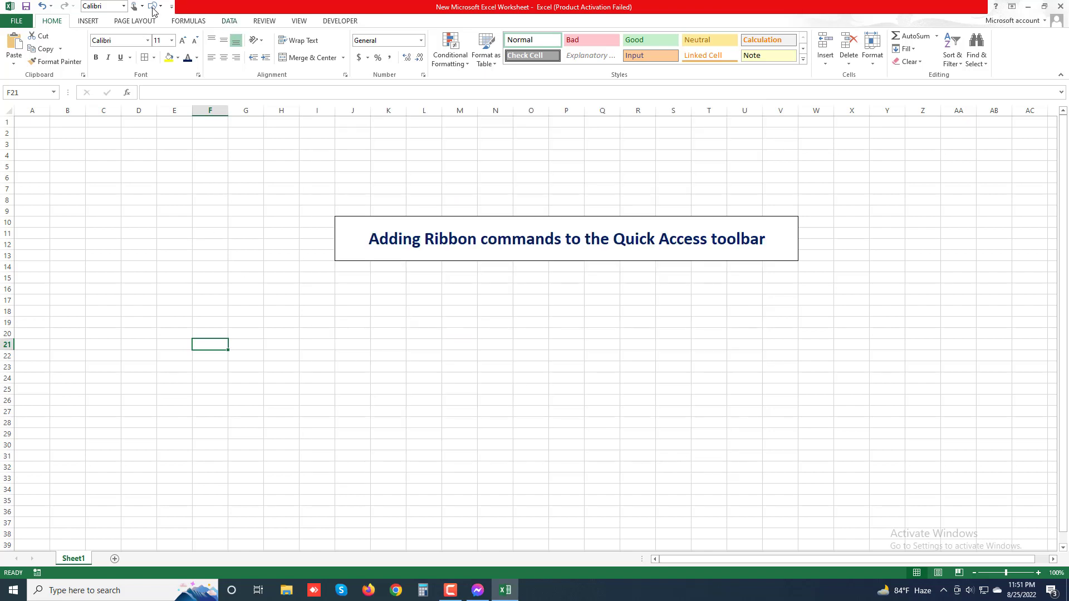